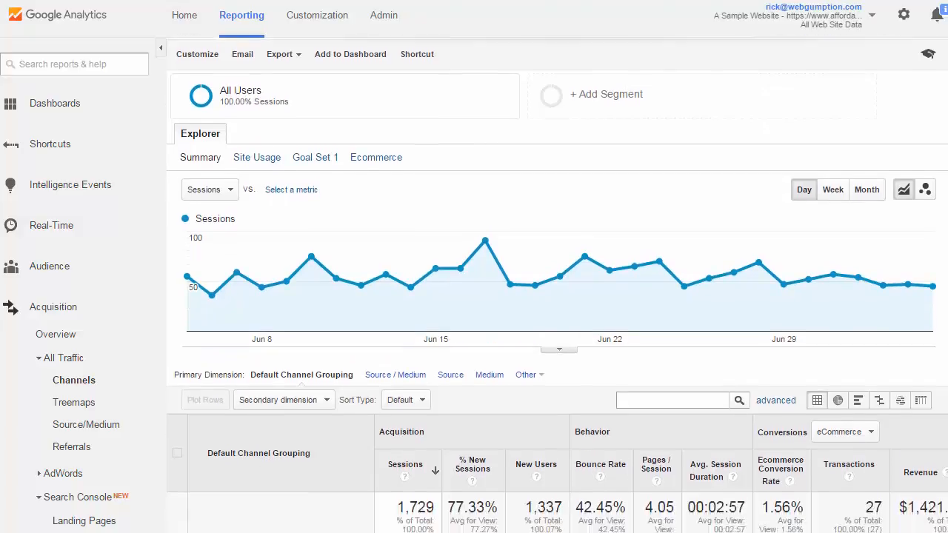
pyautogui.scroll(-5, 557, 296)
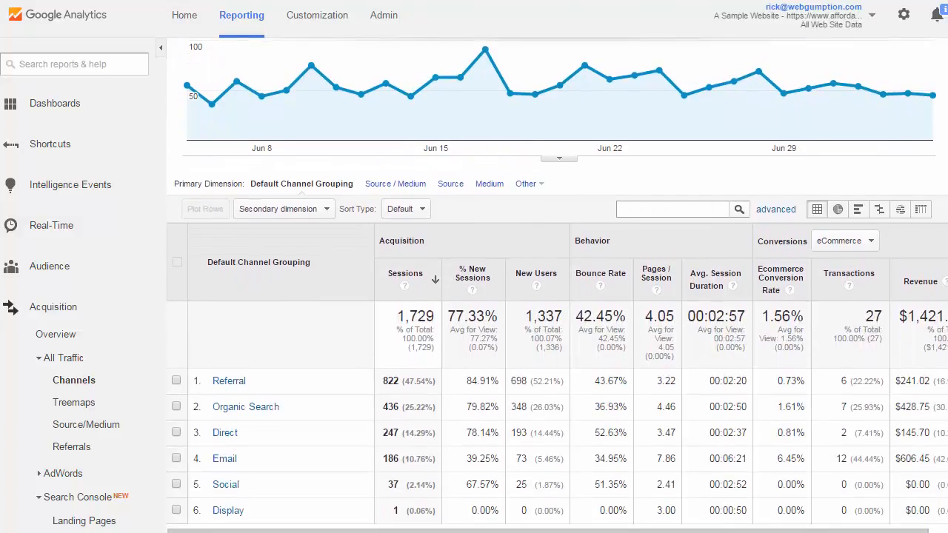
pyautogui.scroll(5, 557, 287)
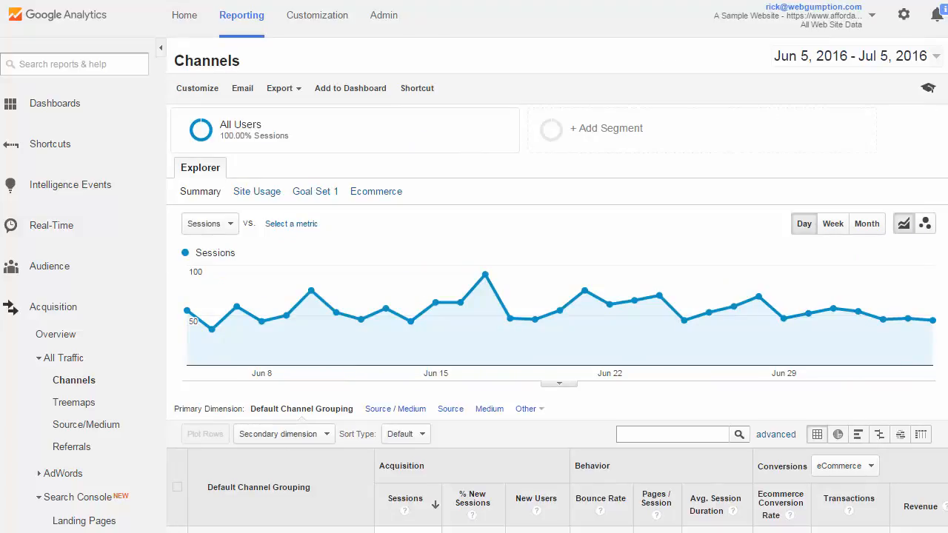
pyautogui.click(896, 1)
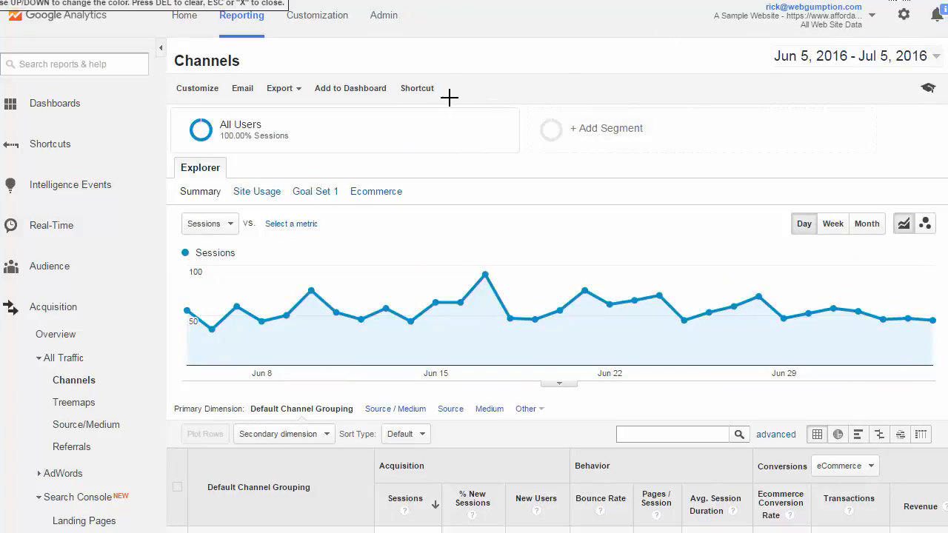
pyautogui.moveTo(444, 98); pyautogui.dragTo(185, 94)
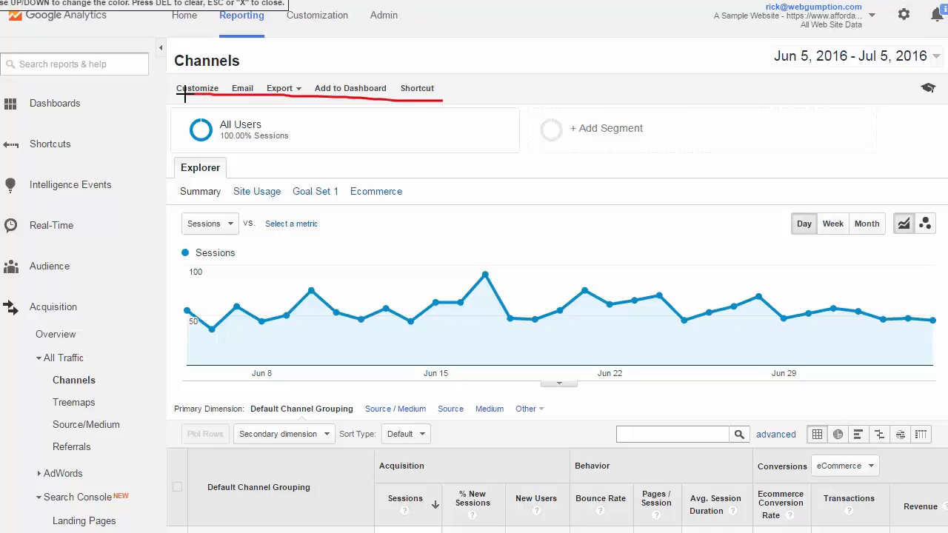
pyautogui.press('Escape')
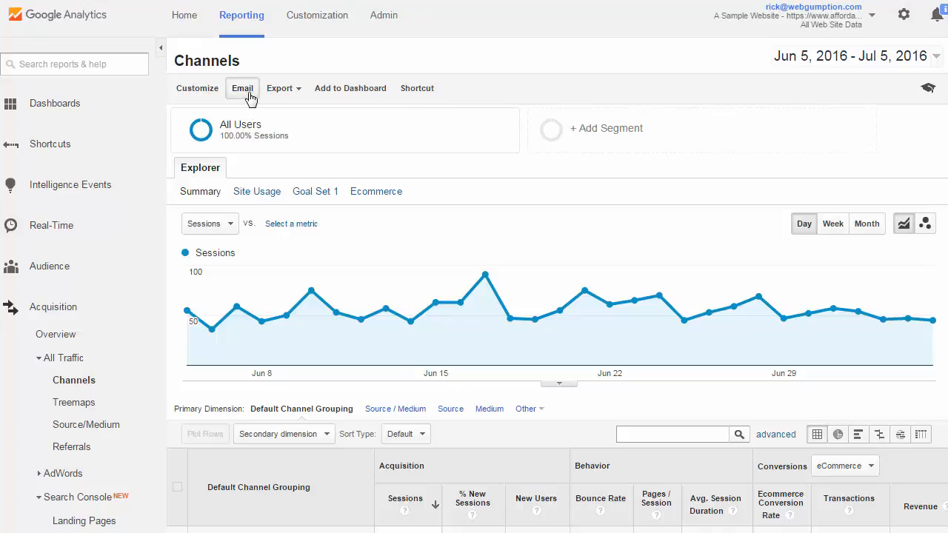
# Open the email report dialog for the Channels report and enter the recipient's e-mail address.
pyautogui.click(242, 89)
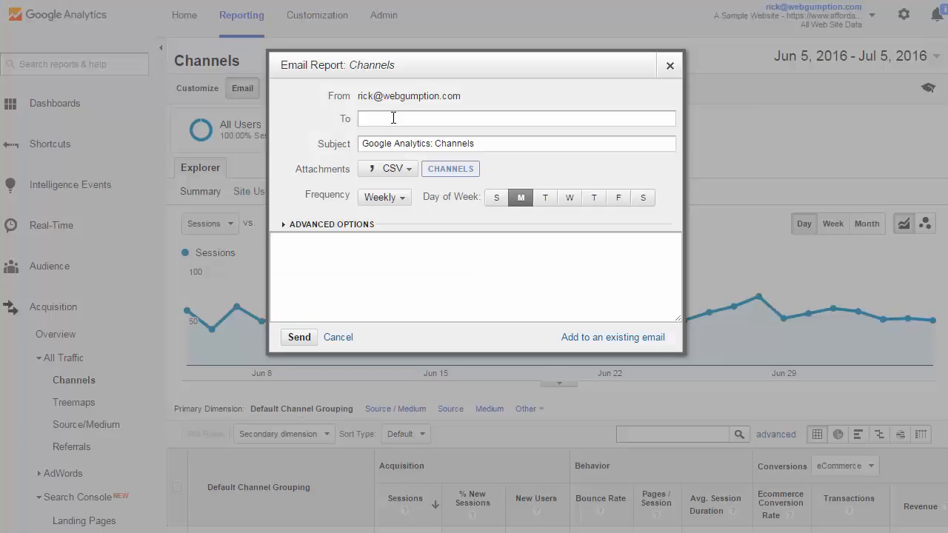
pyautogui.write('boos@')
# Set the email attachment format to PDF and choose Weekly as the frequency.
pyautogui.click(411, 172)
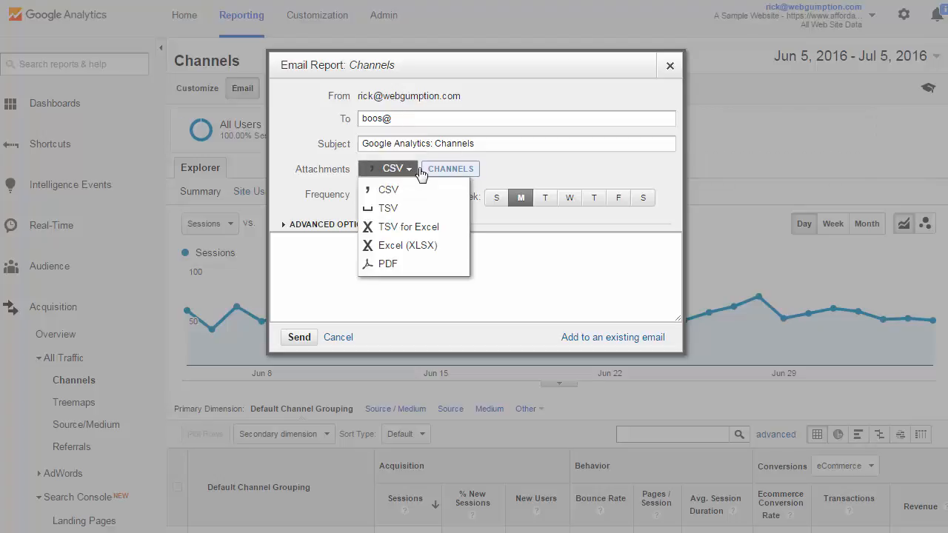
pyautogui.click(391, 264)
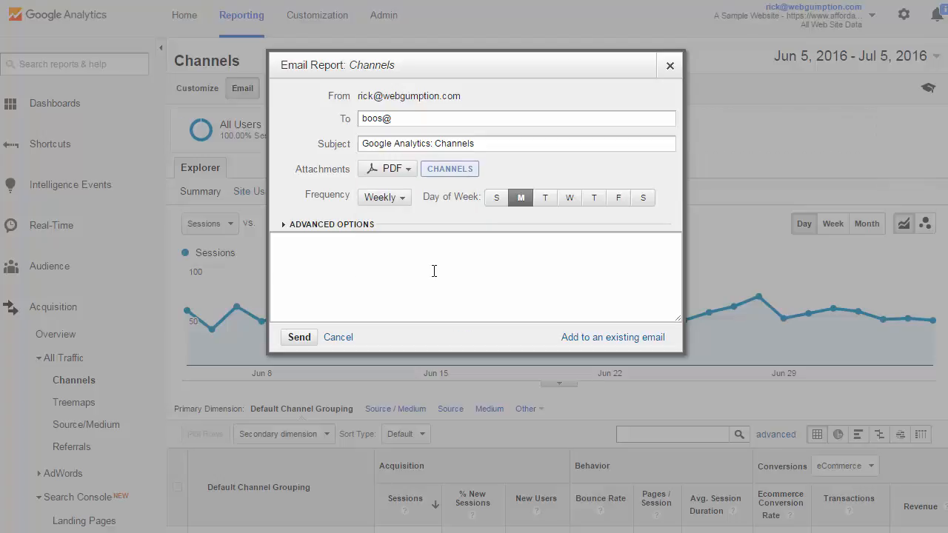
pyautogui.click(406, 205)
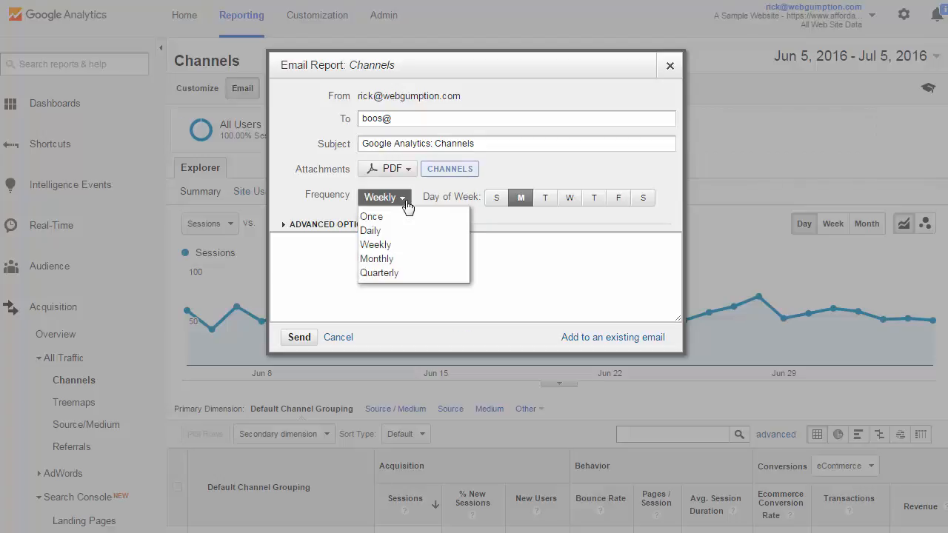
pyautogui.click(390, 246)
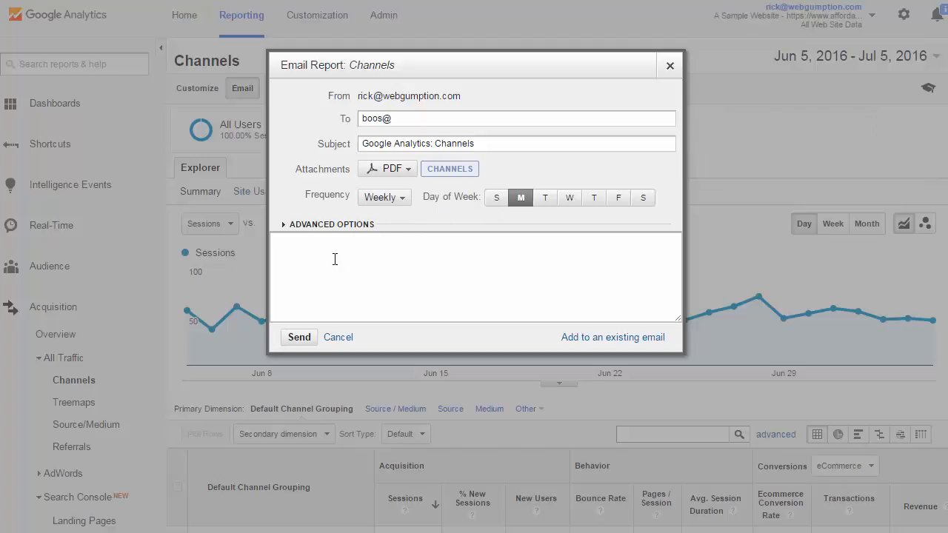
# Write "Message to boss" in the email message body.
pyautogui.click(298, 245)
pyautogui.write('Message to boss')
# Expand the advanced options and set the scheduled email to stay active for 12 months.
pyautogui.click(284, 224)
pyautogui.click(370, 248)
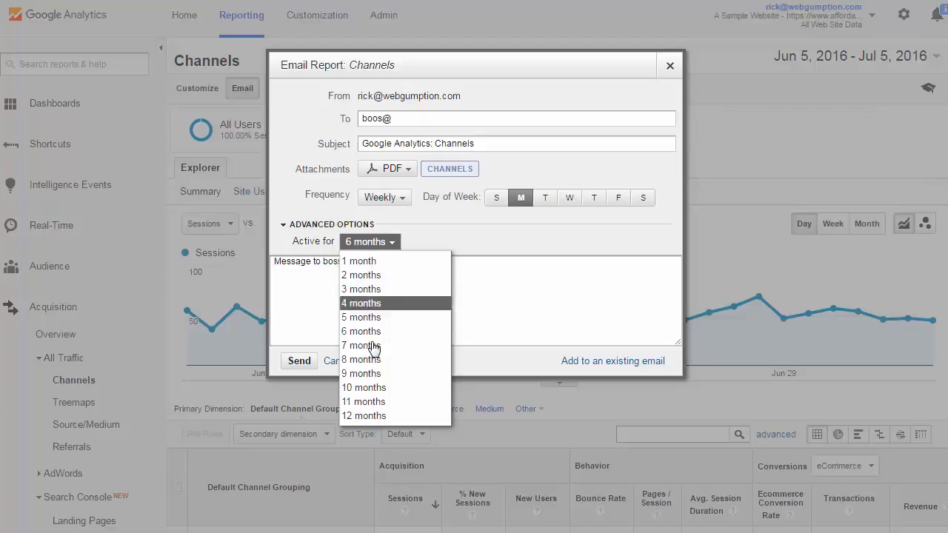
pyautogui.click(378, 417)
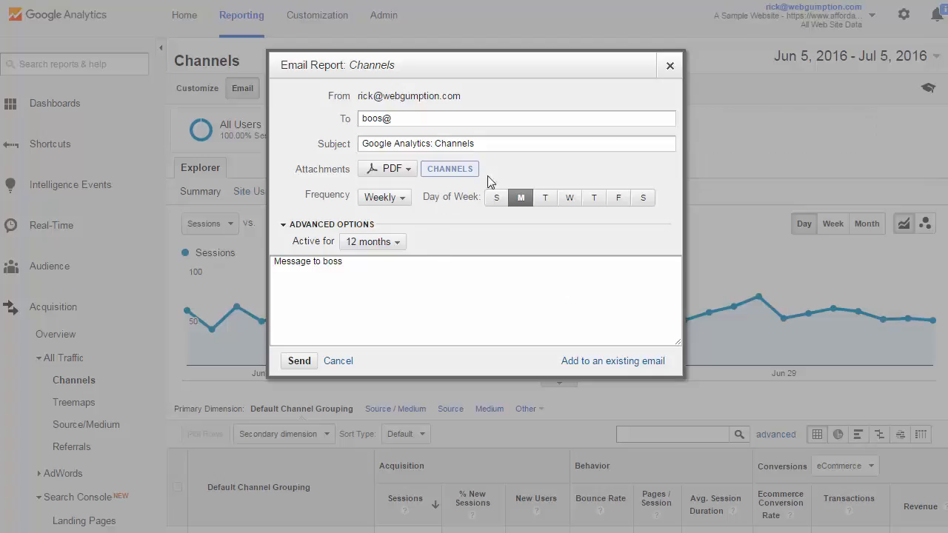
# Change the email frequency to Once, then close the email dialog without sending.
pyautogui.click(393, 205)
pyautogui.click(374, 214)
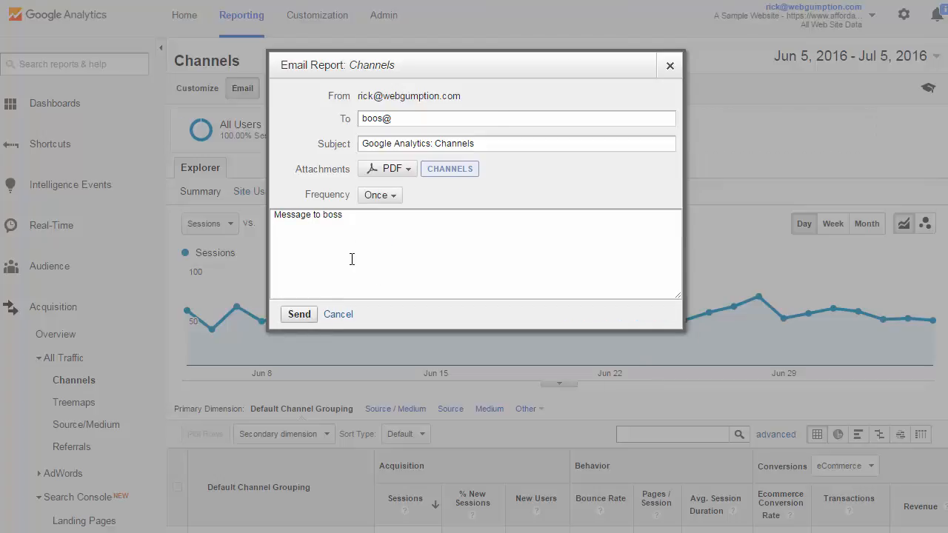
pyautogui.click(668, 69)
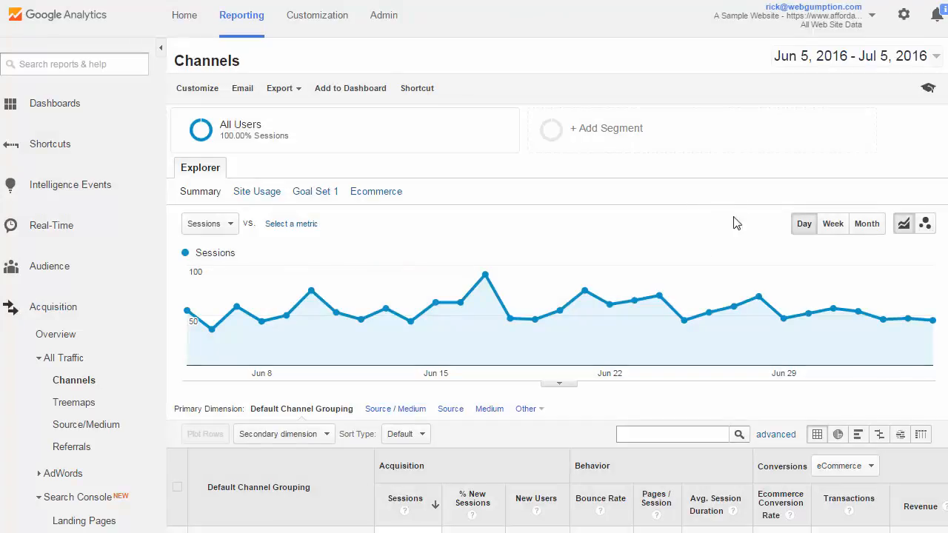
pyautogui.scroll(-1, 557, 284)
pyautogui.scroll(-4, 933, 218)
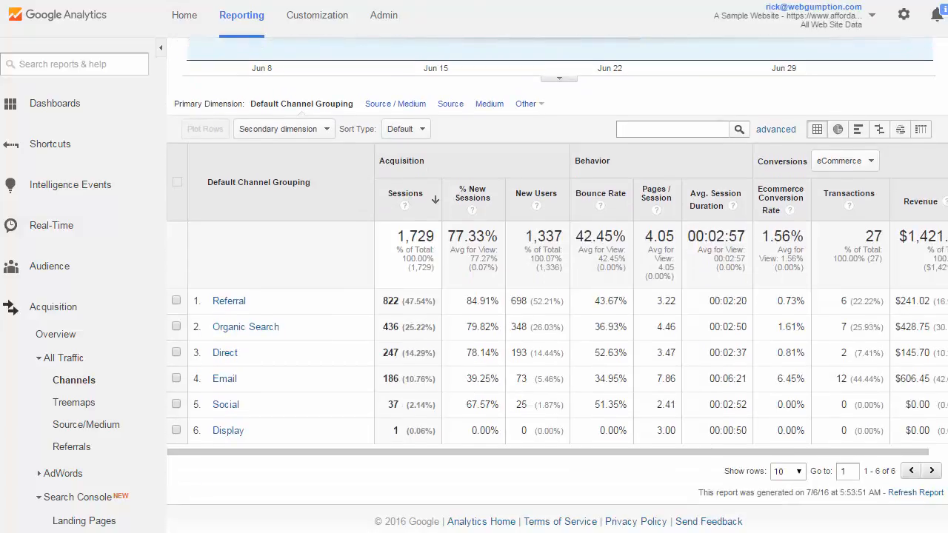
pyautogui.scroll(5, 934, 218)
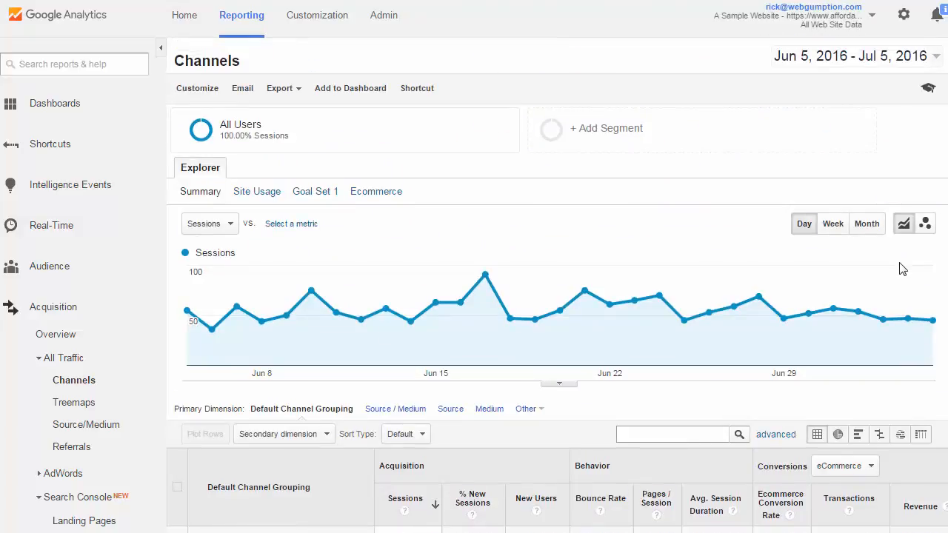
pyautogui.click(299, 95)
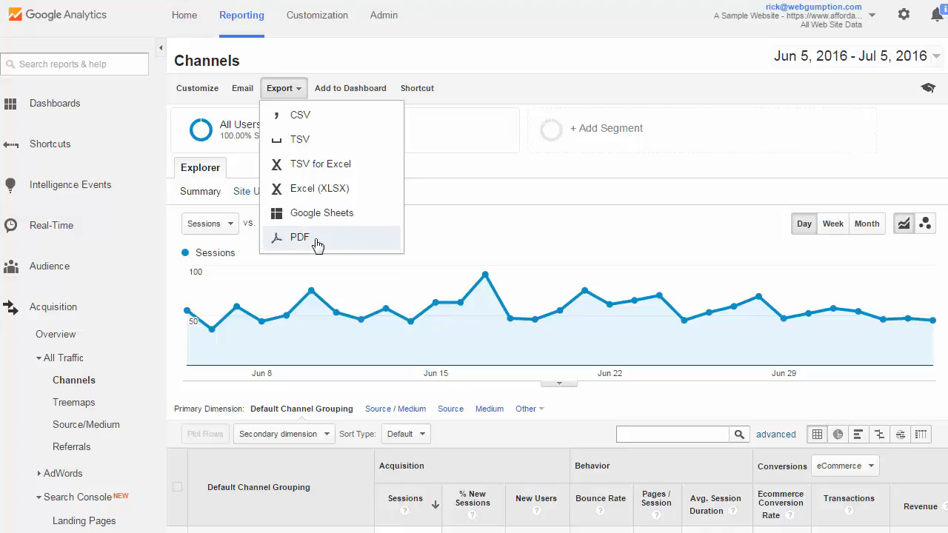
pyautogui.click(915, 158)
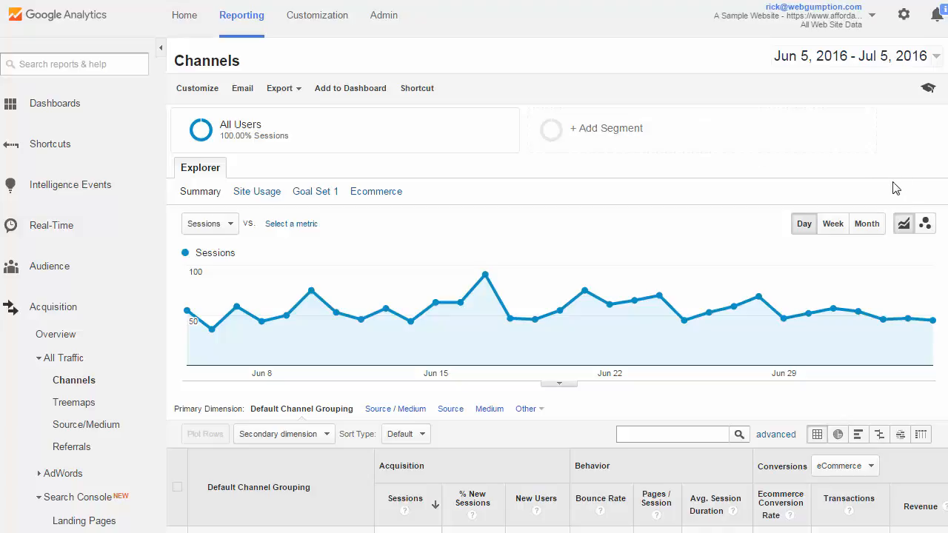
# Add the Sessions timeline widget from the Channels report to the existing private dashboard.
pyautogui.scroll(-3, 910, 190)
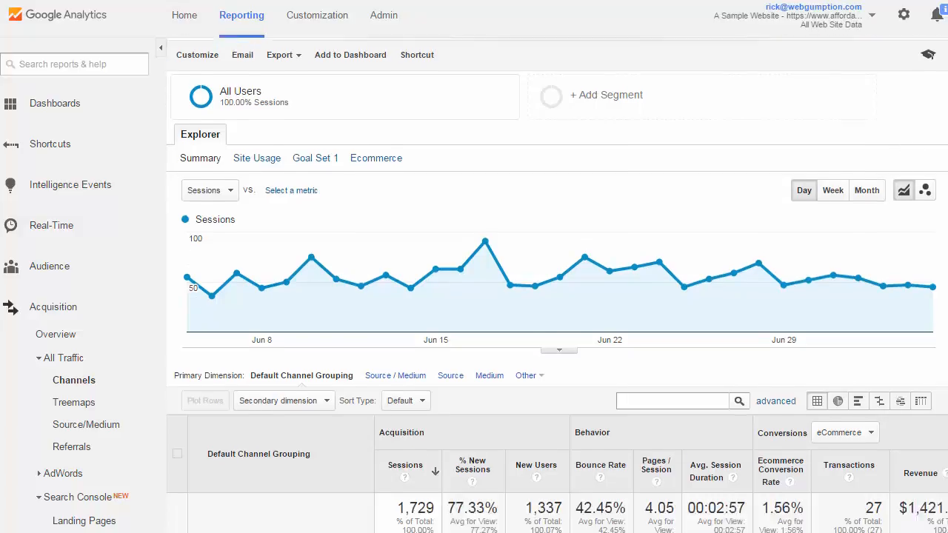
pyautogui.scroll(3, 926, 119)
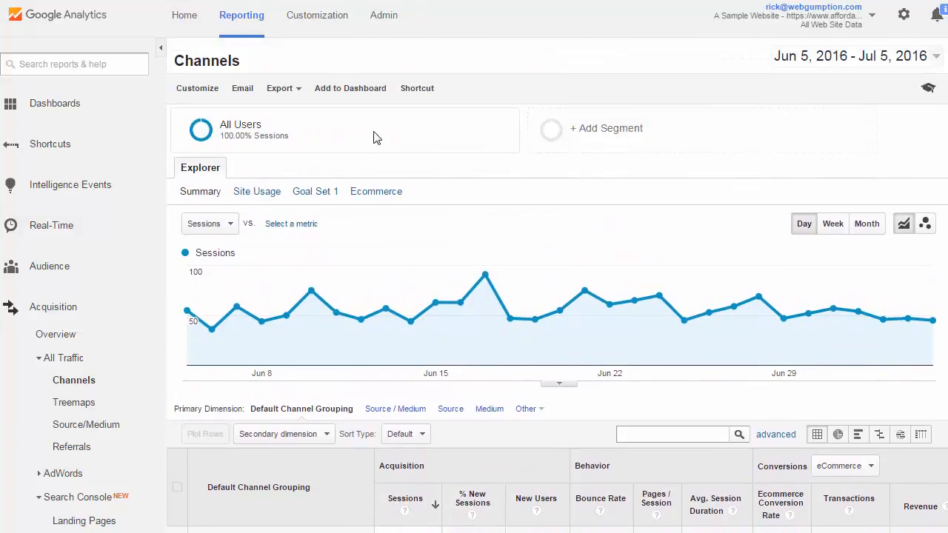
pyautogui.click(347, 91)
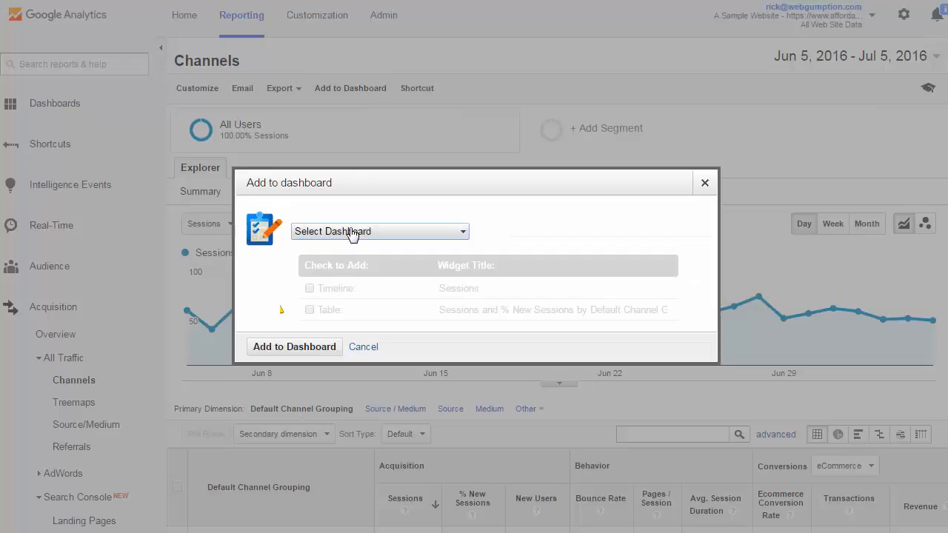
pyautogui.click(352, 232)
pyautogui.click(365, 251)
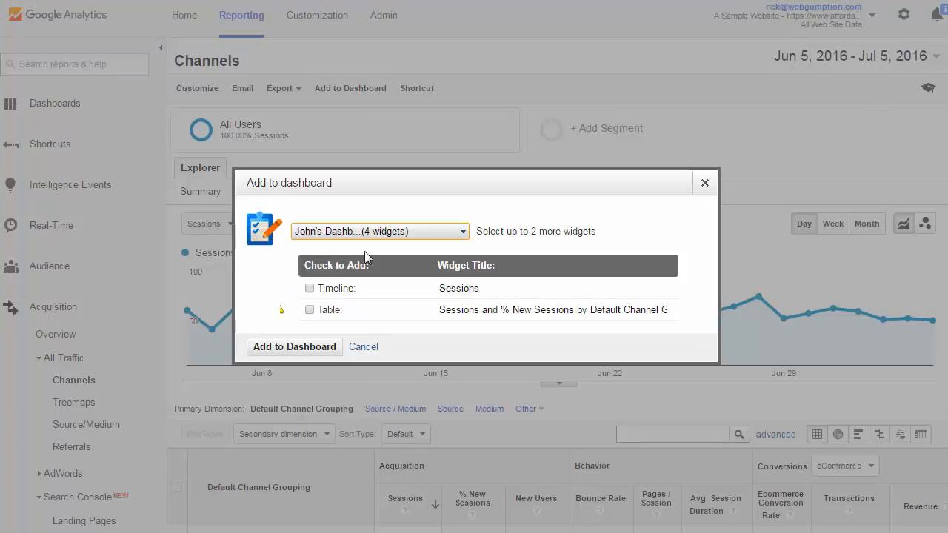
pyautogui.click(311, 290)
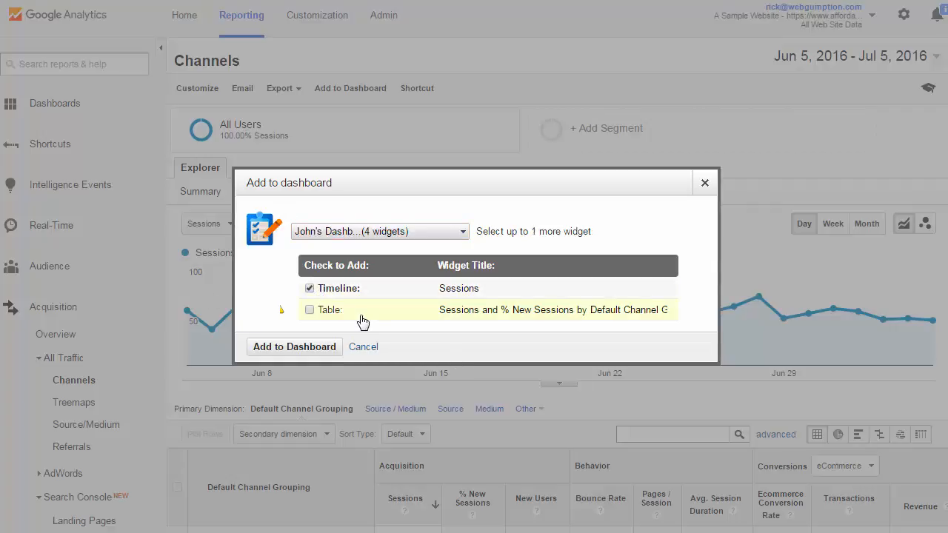
pyautogui.click(291, 354)
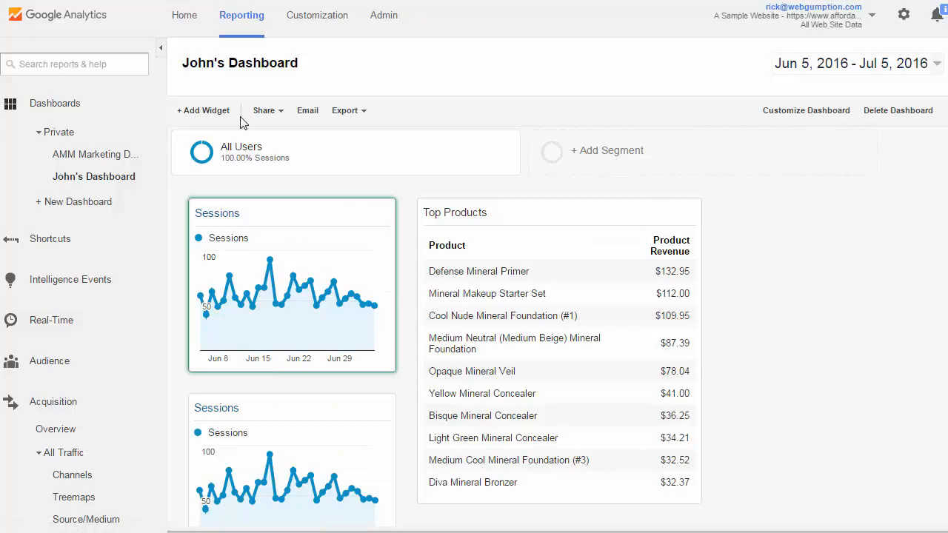
# Return to the Channels report and save a shortcut to it named Channels.
pyautogui.click(240, 23)
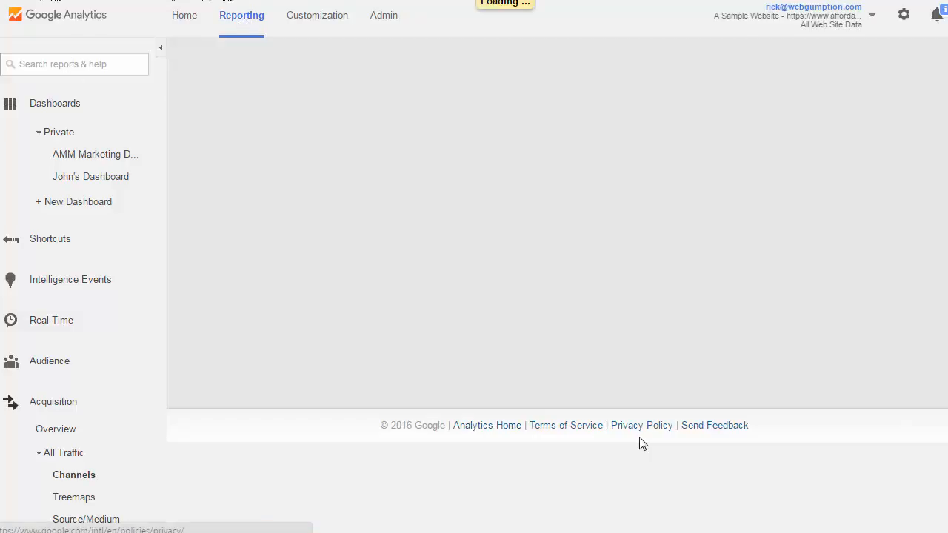
pyautogui.click(68, 478)
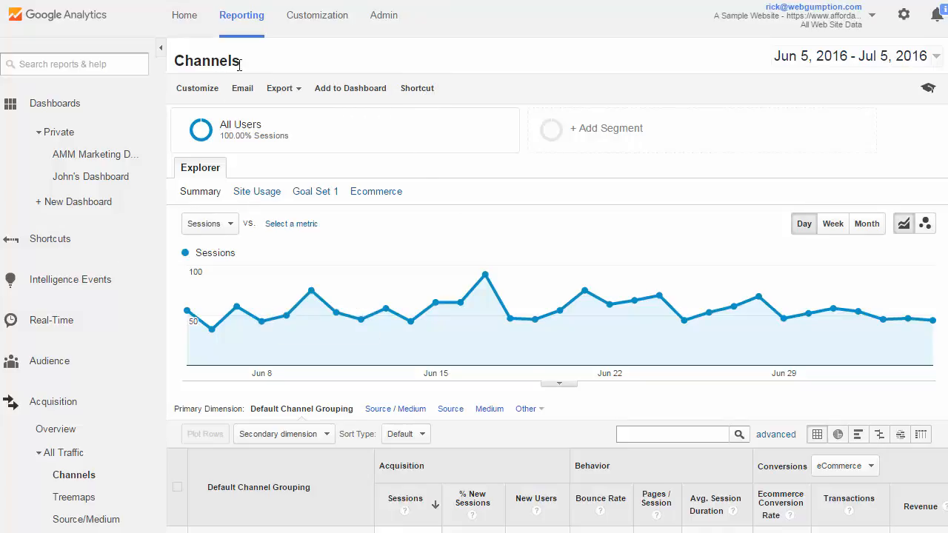
pyautogui.click(429, 92)
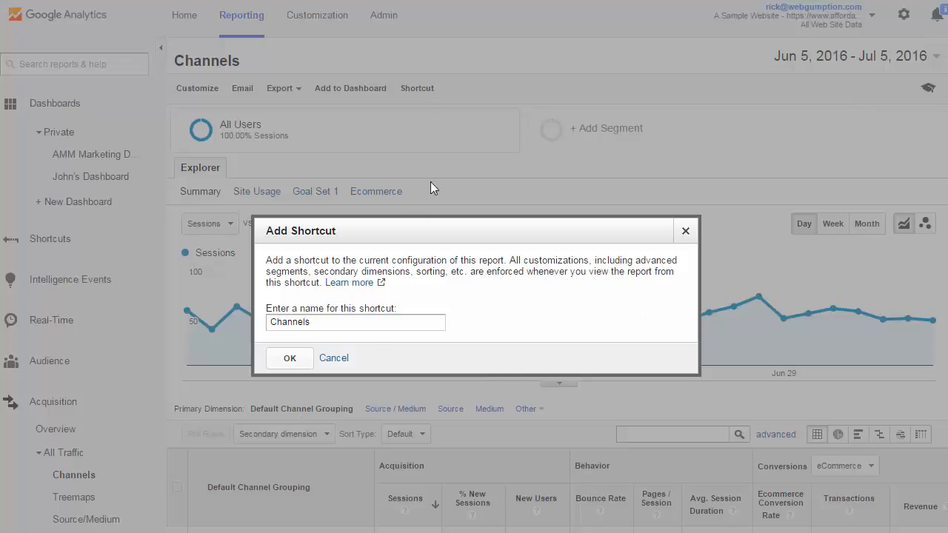
pyautogui.click(289, 359)
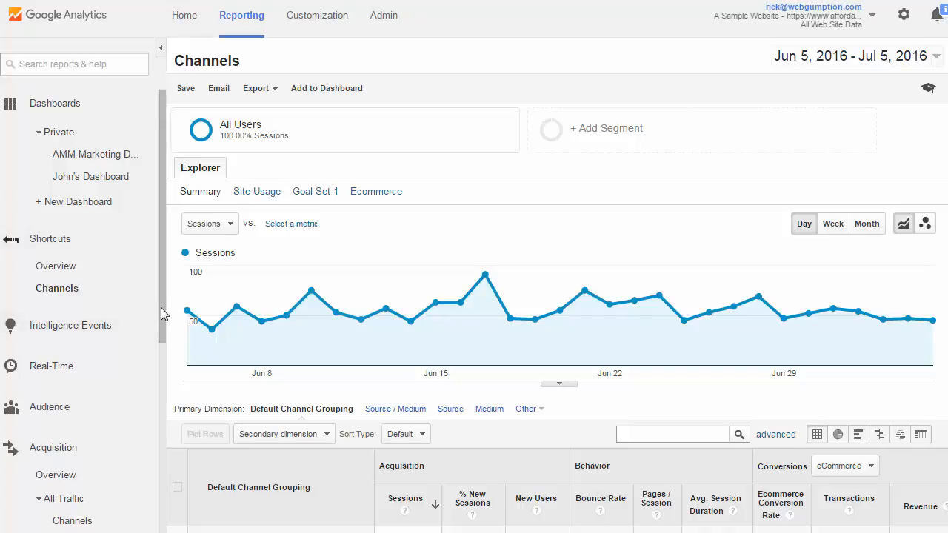
pyautogui.moveTo(161, 307); pyautogui.dragTo(159, 413)
pyautogui.click(15, 276)
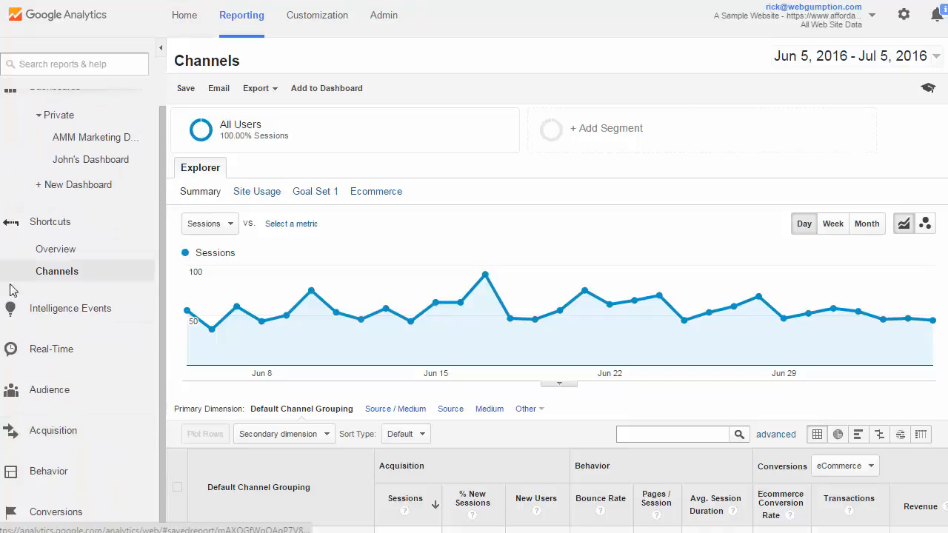
pyautogui.scroll(1, 148, 275)
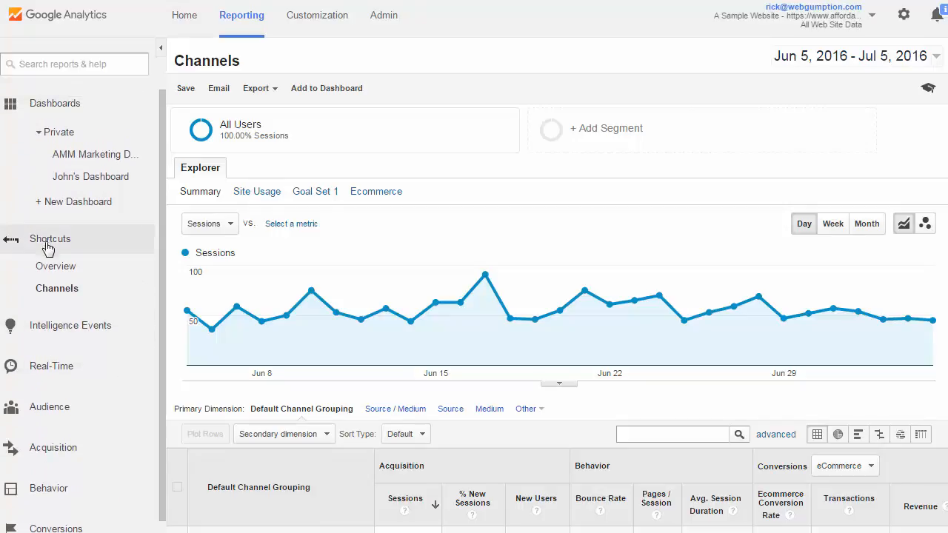